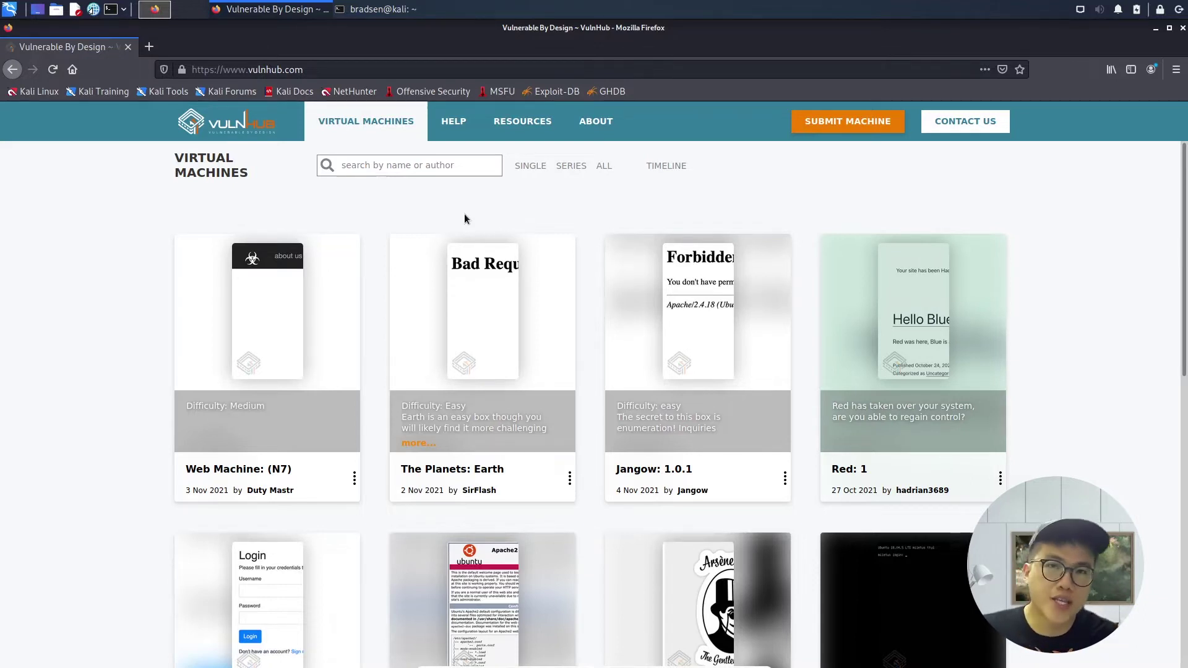
Search the VulnHub catalogue for 'mr robot' to list its three matching machines.
click(364, 70)
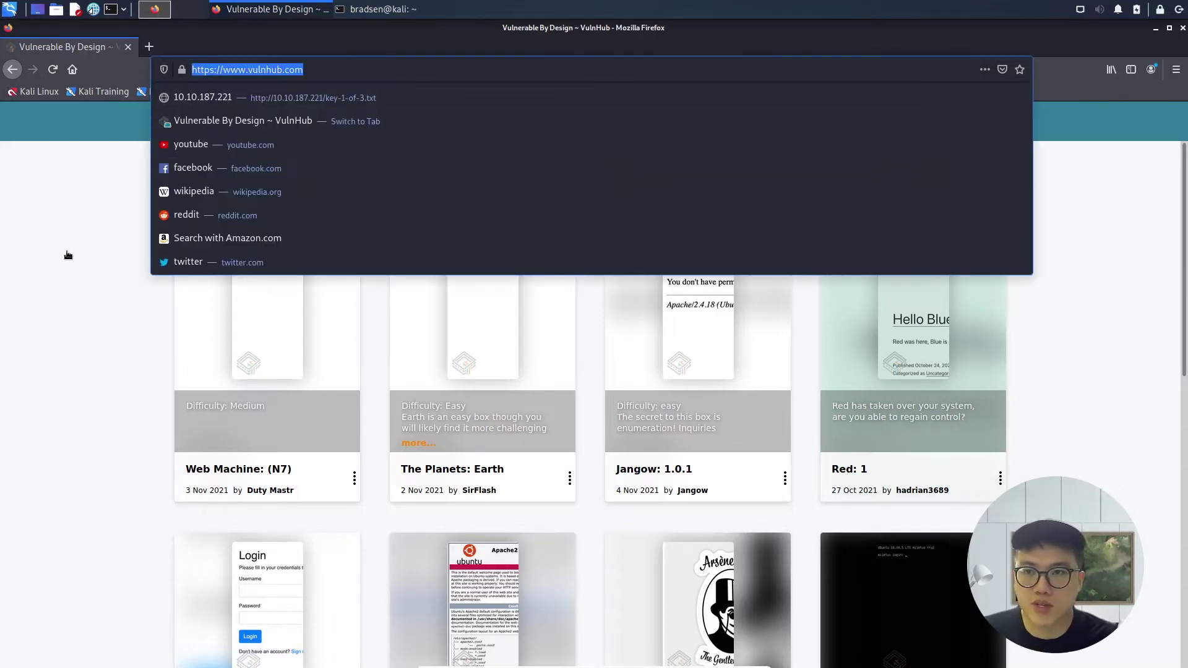
click(80, 255)
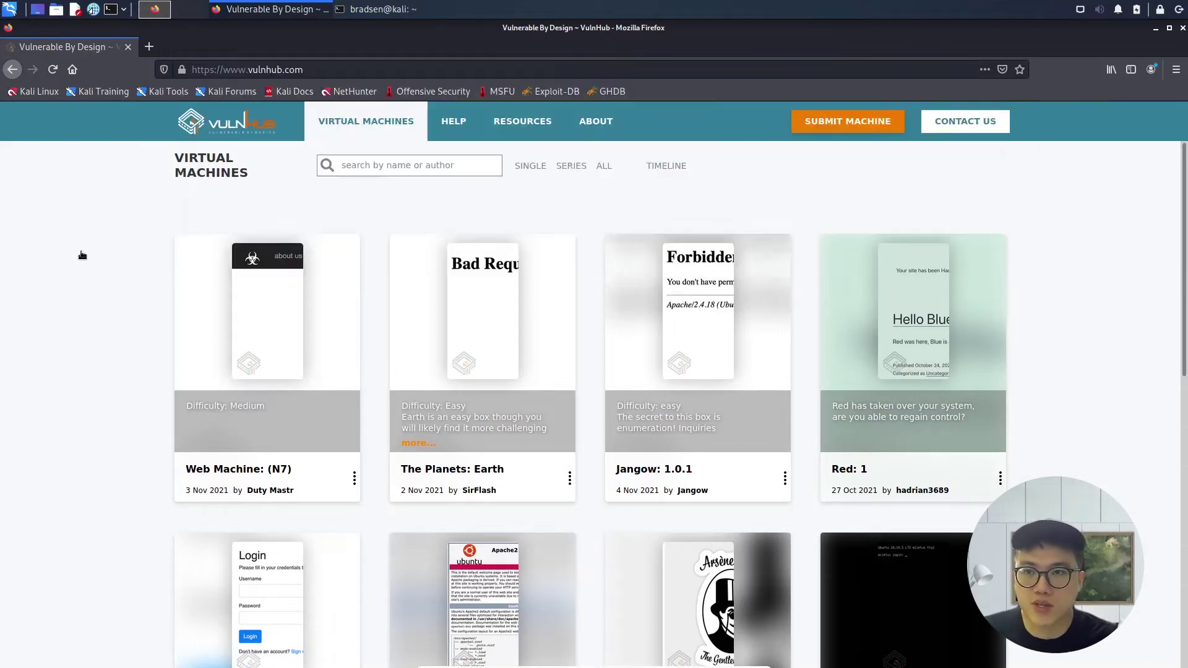
click(386, 168)
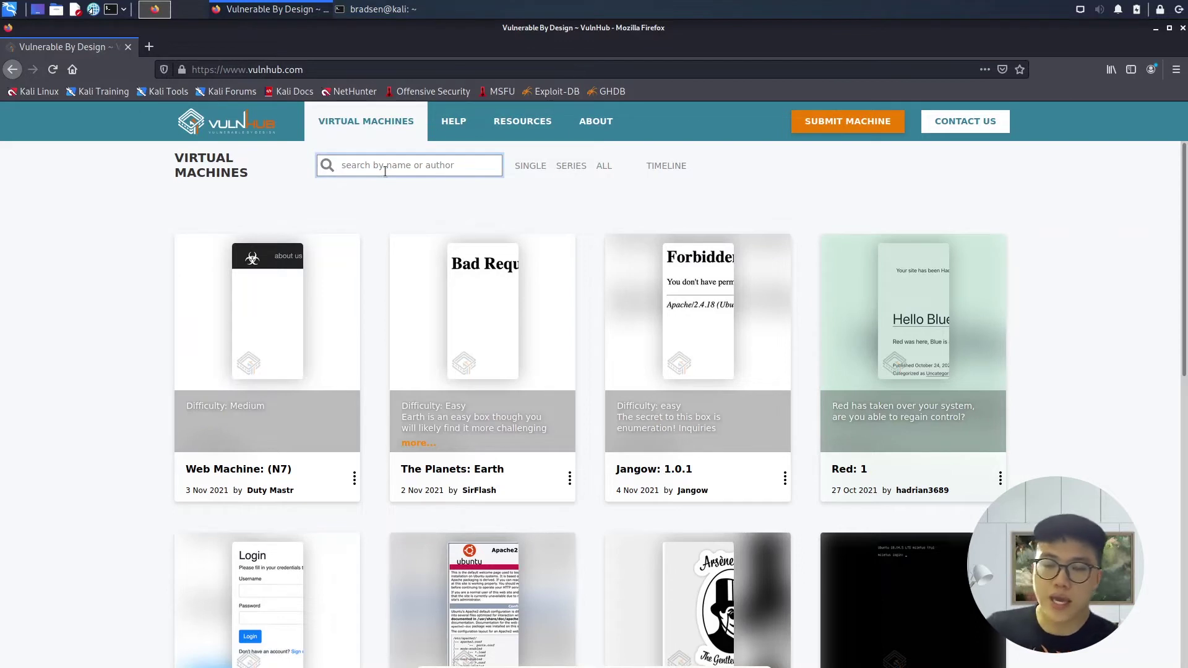
text(mr)
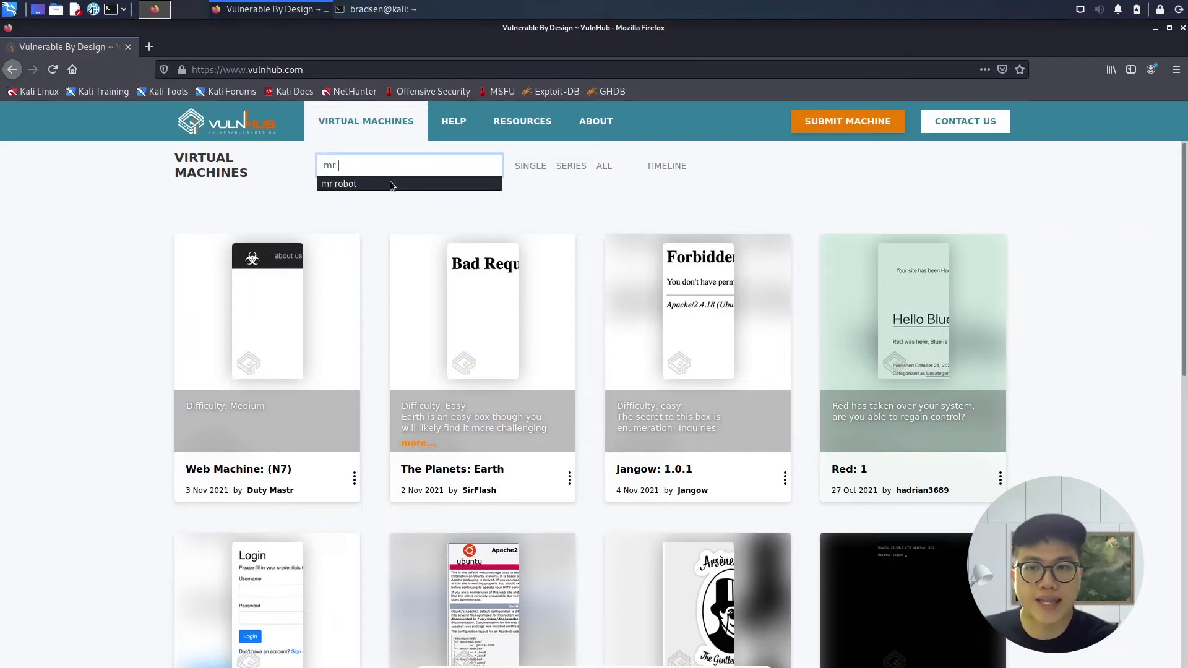
click(389, 184)
click(465, 165)
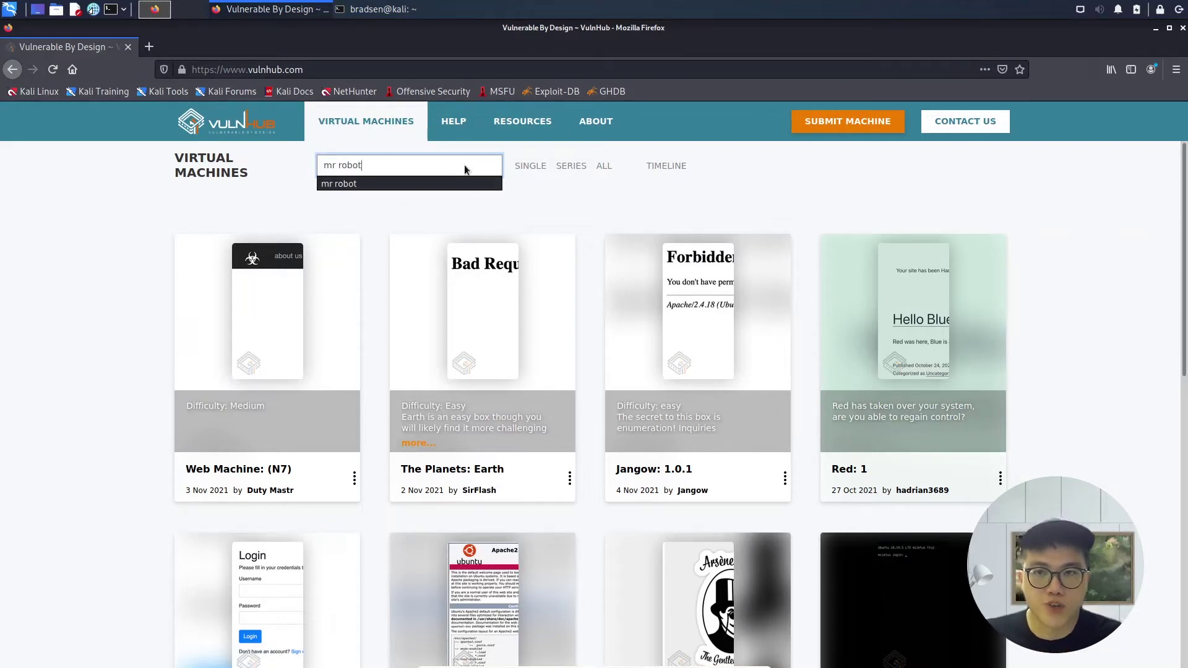
key(Return)
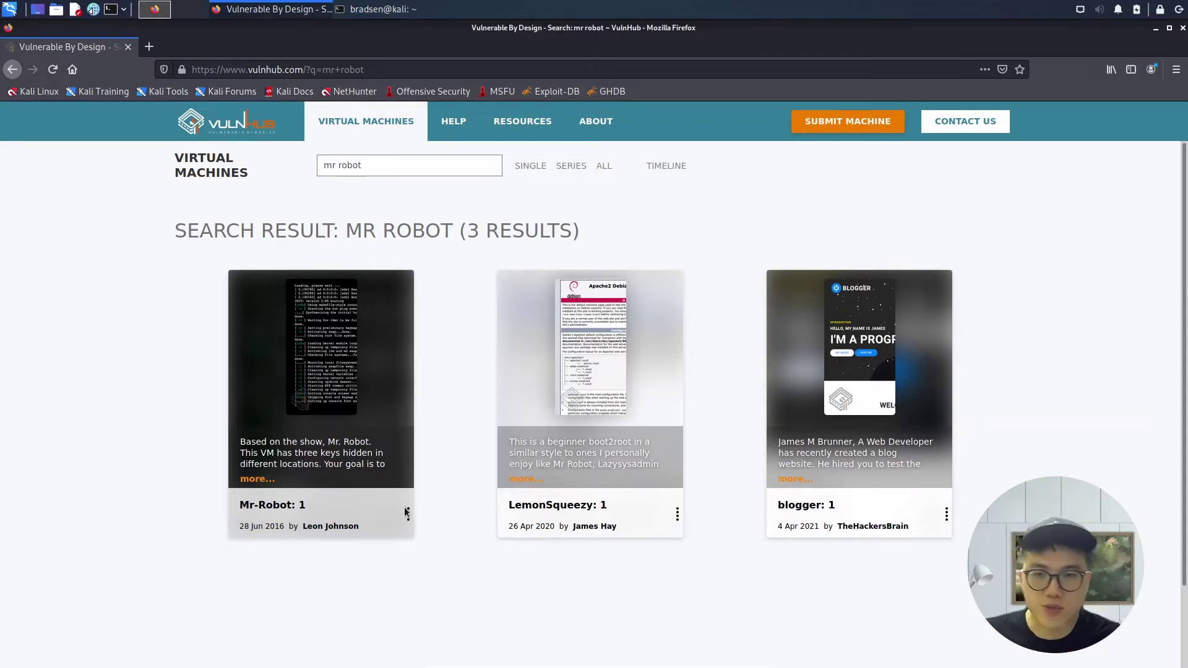
Download mrRobot.ova from the mirror on the Mr-Robot: 1 download section.
click(408, 514)
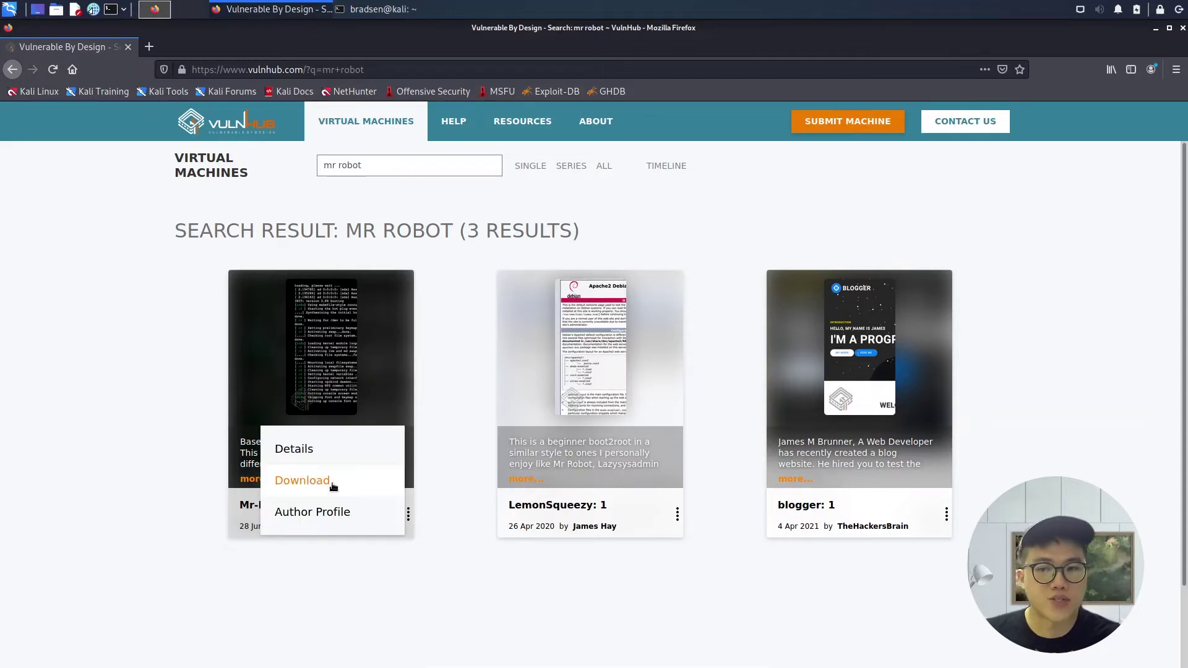
click(302, 480)
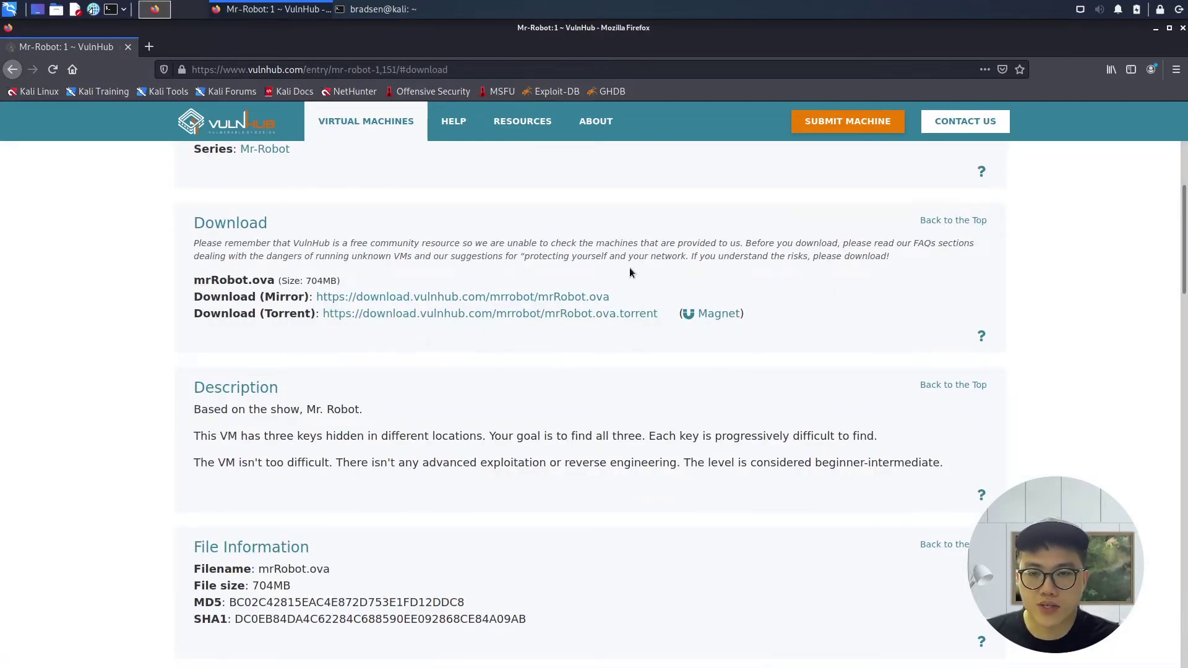
click(483, 297)
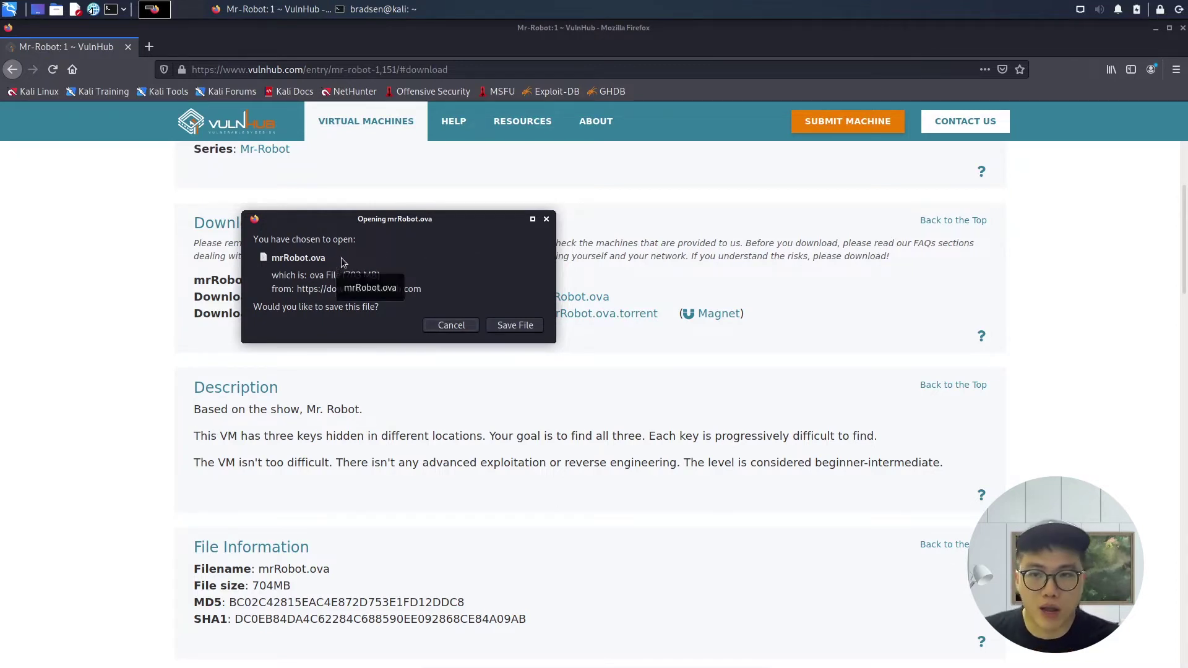
click(548, 219)
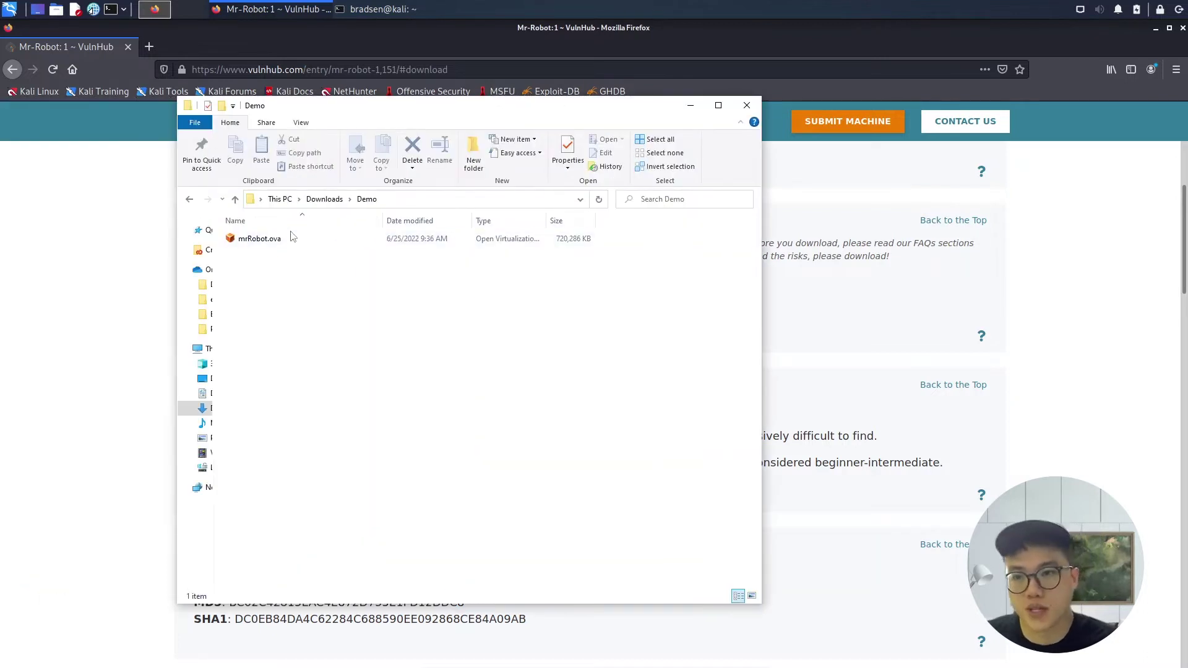
Import mrRobot.ova from the Downloads\Demo folder into VirtualBox as the machine 'vm'.
click(260, 238)
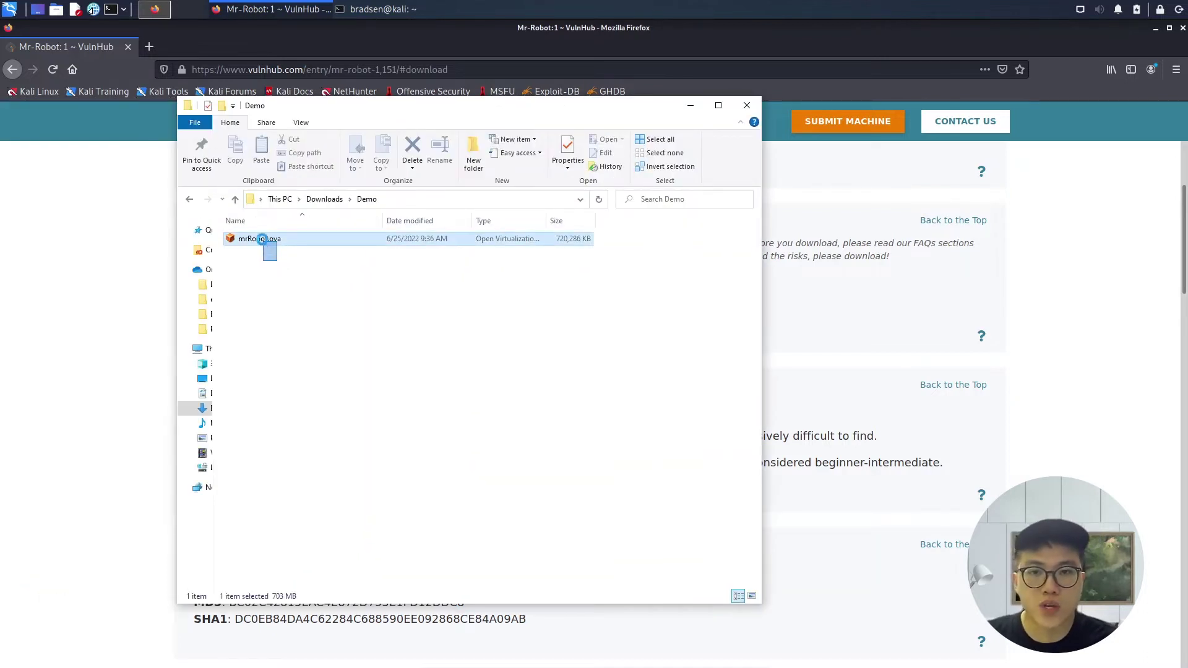
click(357, 301)
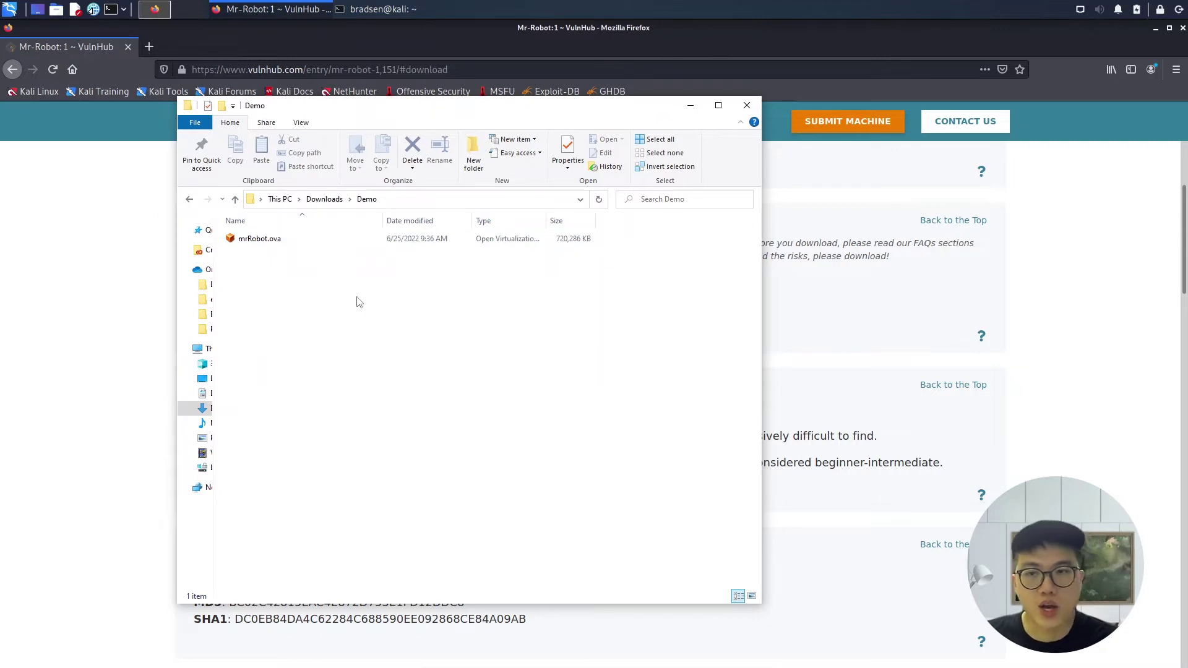
double_click(260, 239)
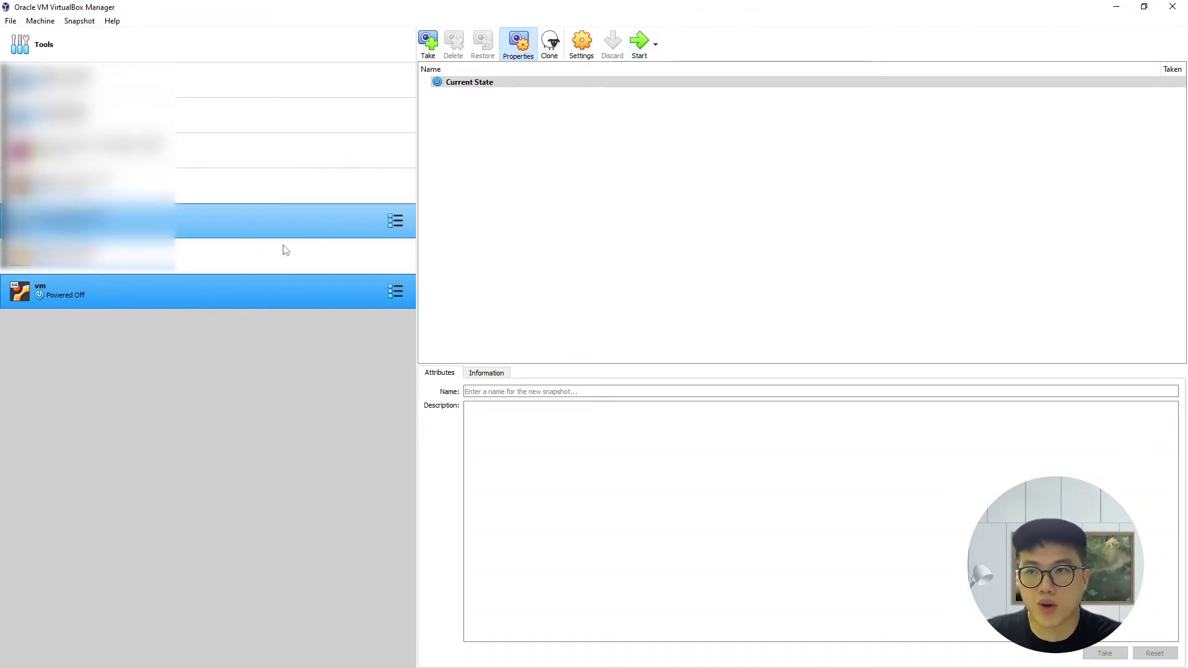
click(11, 20)
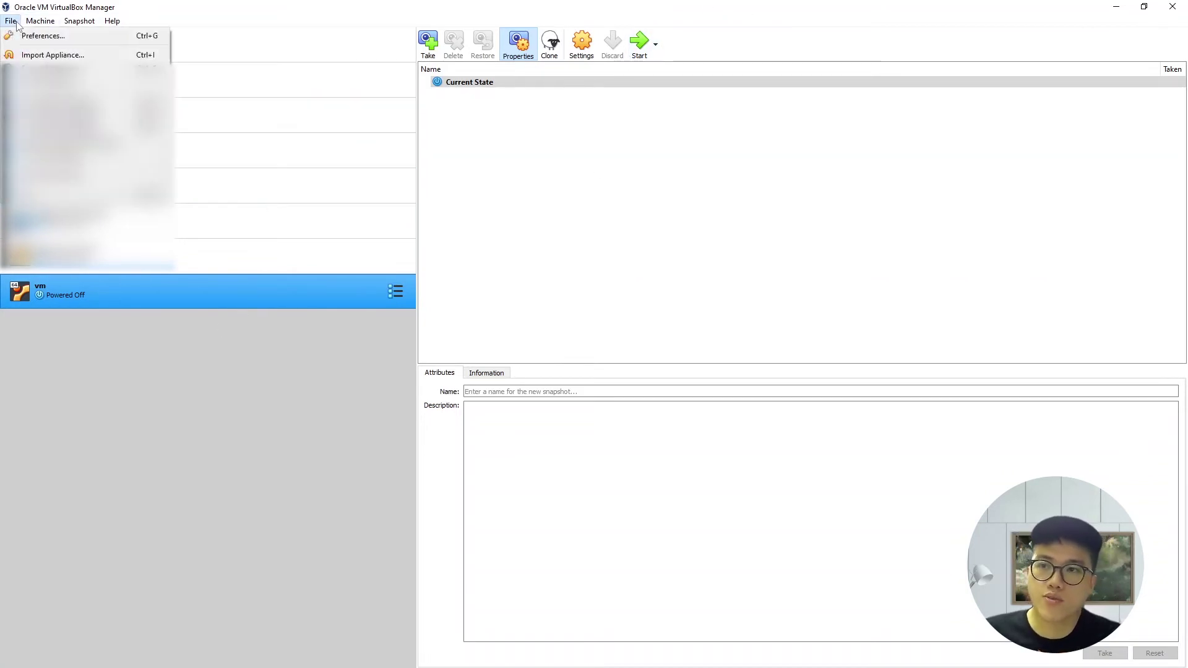
click(54, 57)
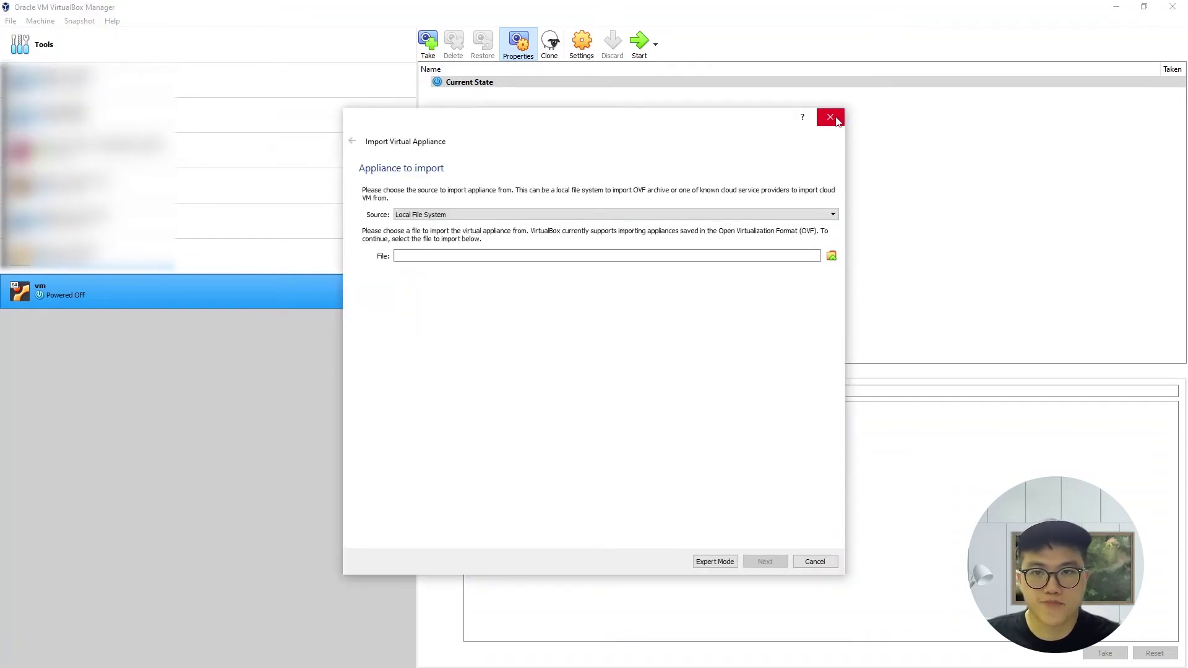
click(830, 118)
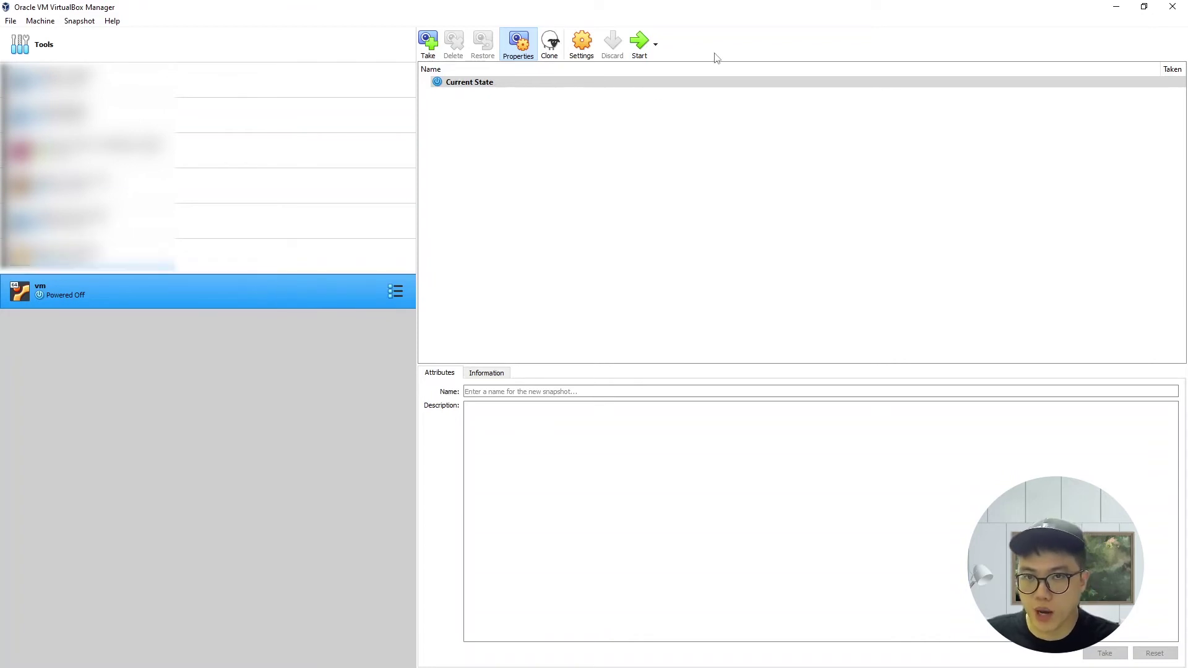
click(638, 40)
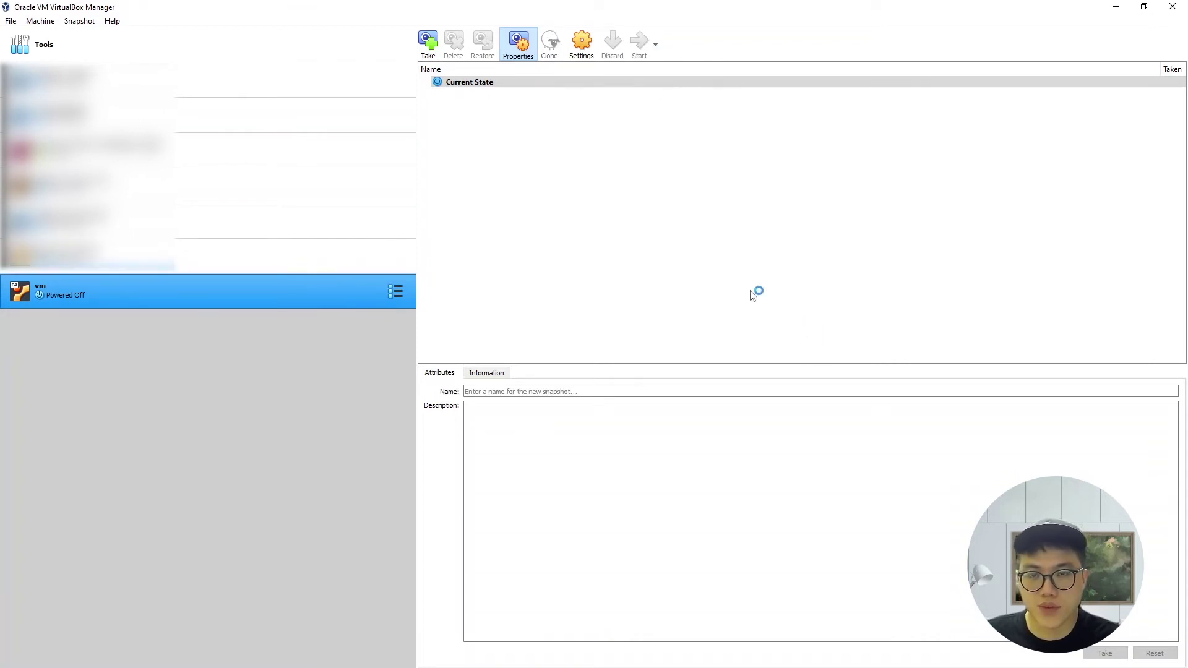
Attach the vm machine's network adapter to NAT Network (NatNetwork) and apply.
right_click(283, 305)
click(347, 309)
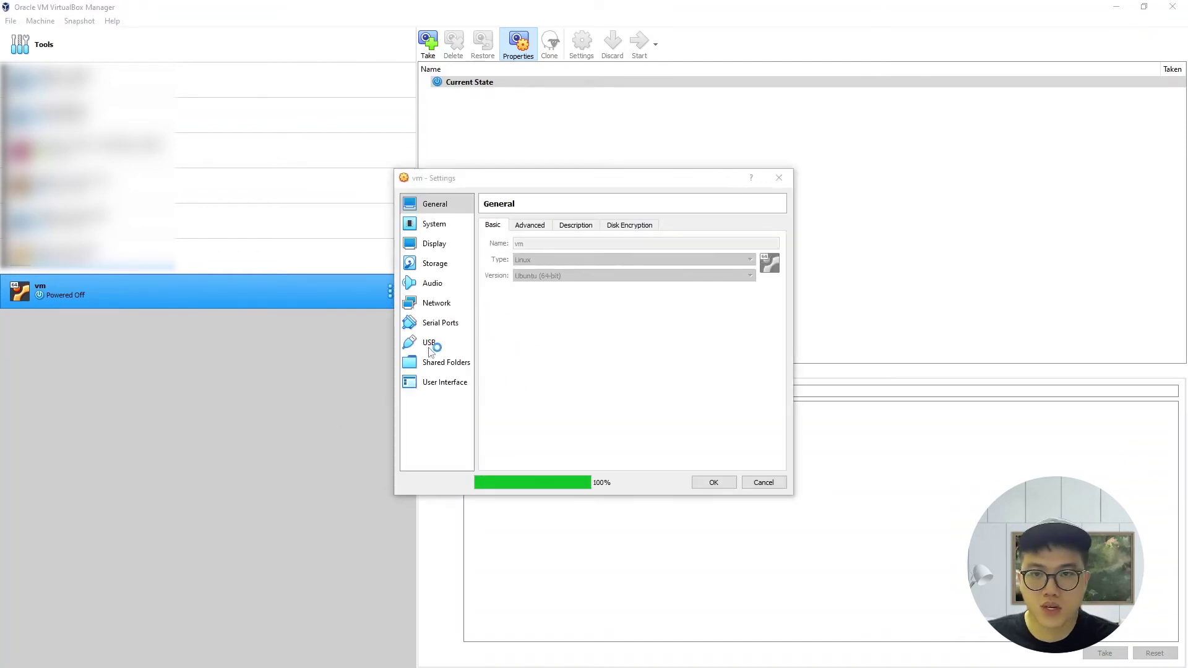
click(437, 303)
click(604, 257)
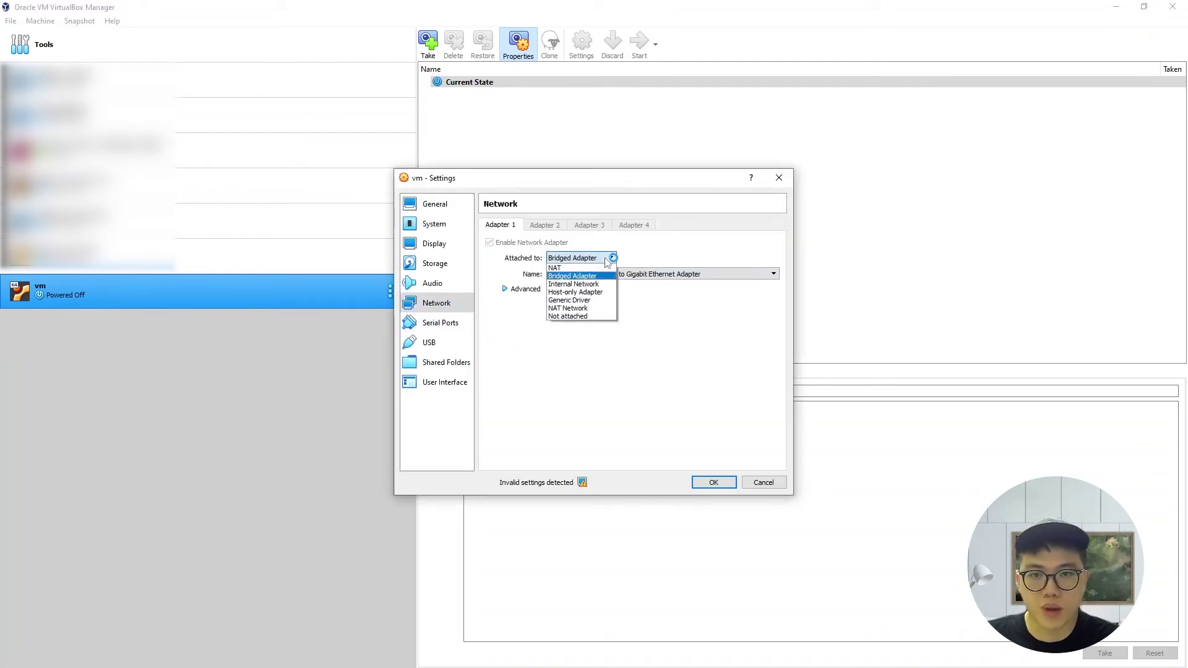
click(568, 308)
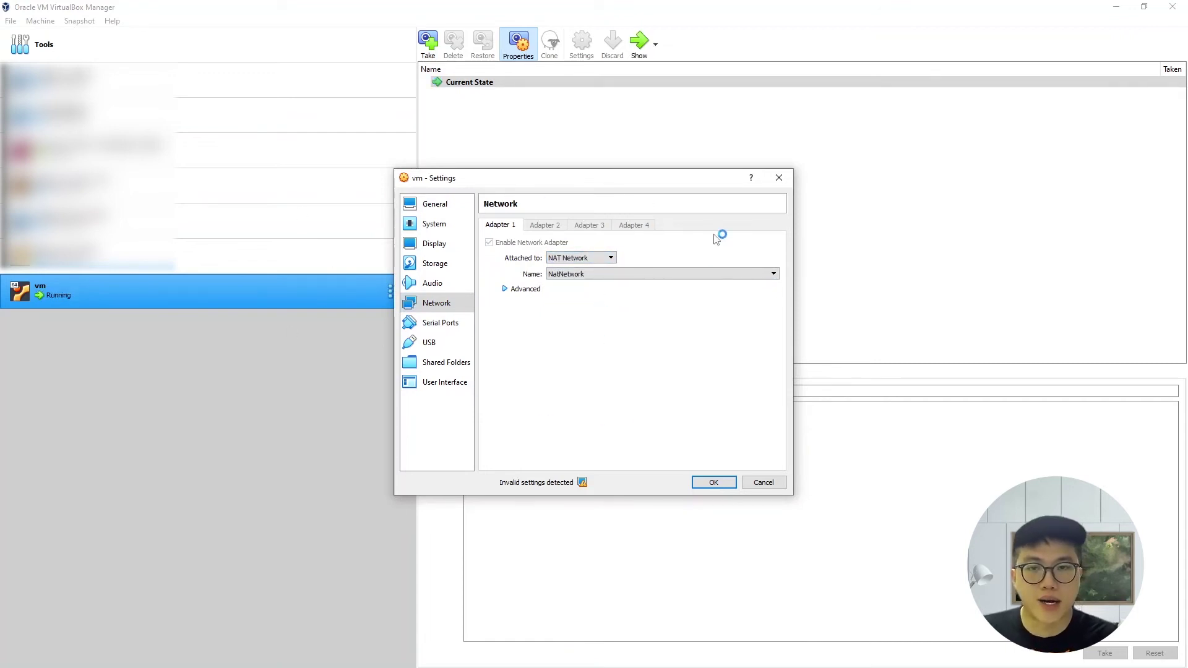
click(714, 481)
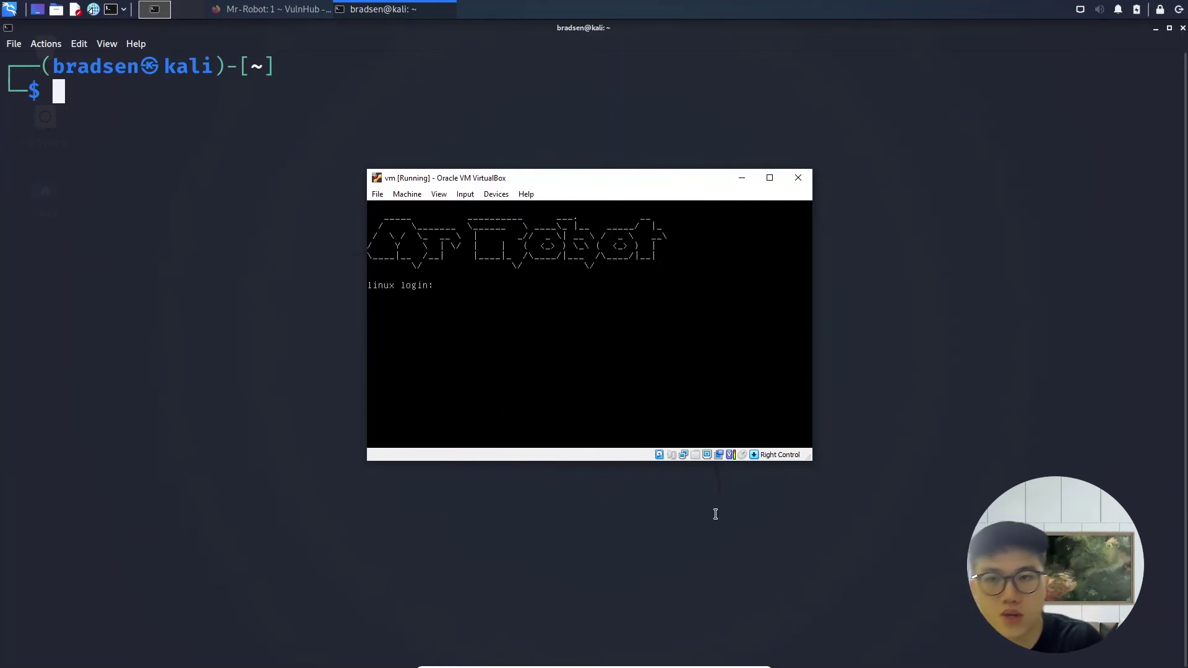
Focus the running vm console until the Mr-Robot login appears.
click(642, 352)
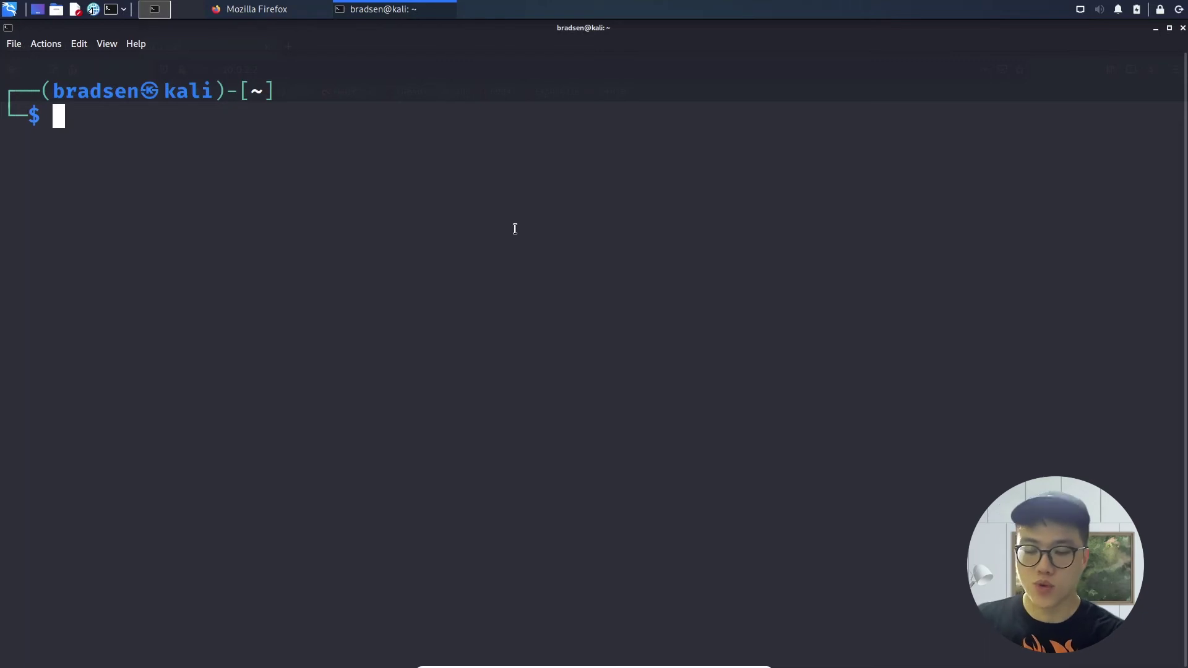
text(arp)
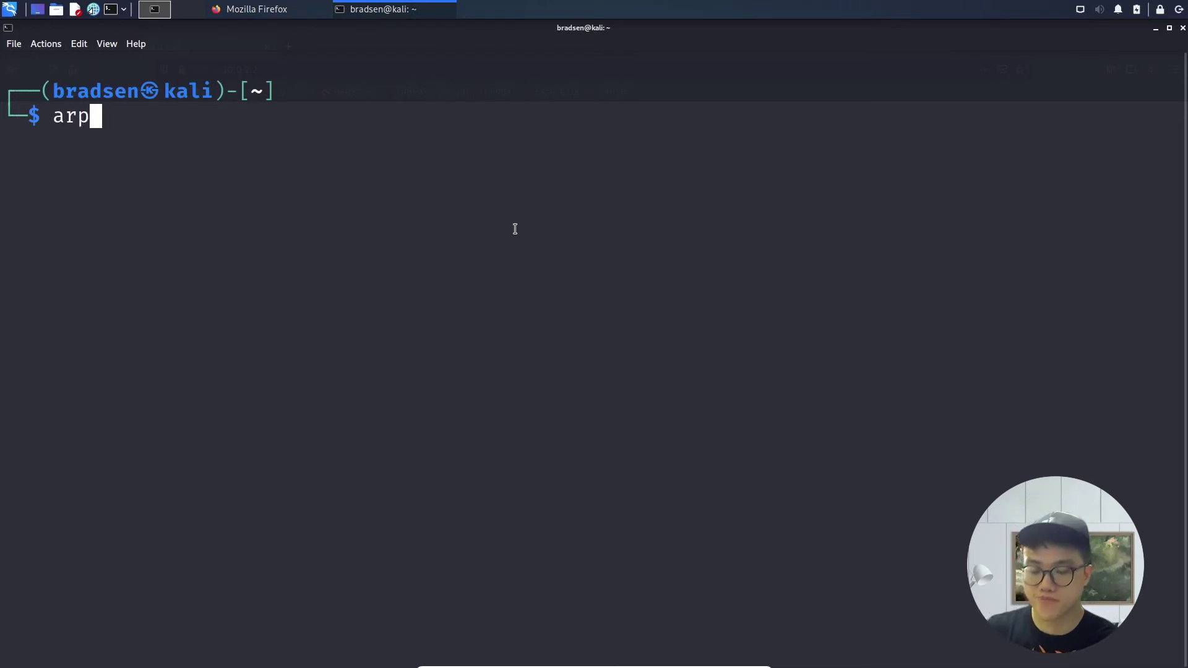
Run 'sudo arp-scan -l' and select the target IP 10.0.2.6 in the results.
key(BackSpace)
key(BackSpace)
key(BackSpace)
text(sudo )
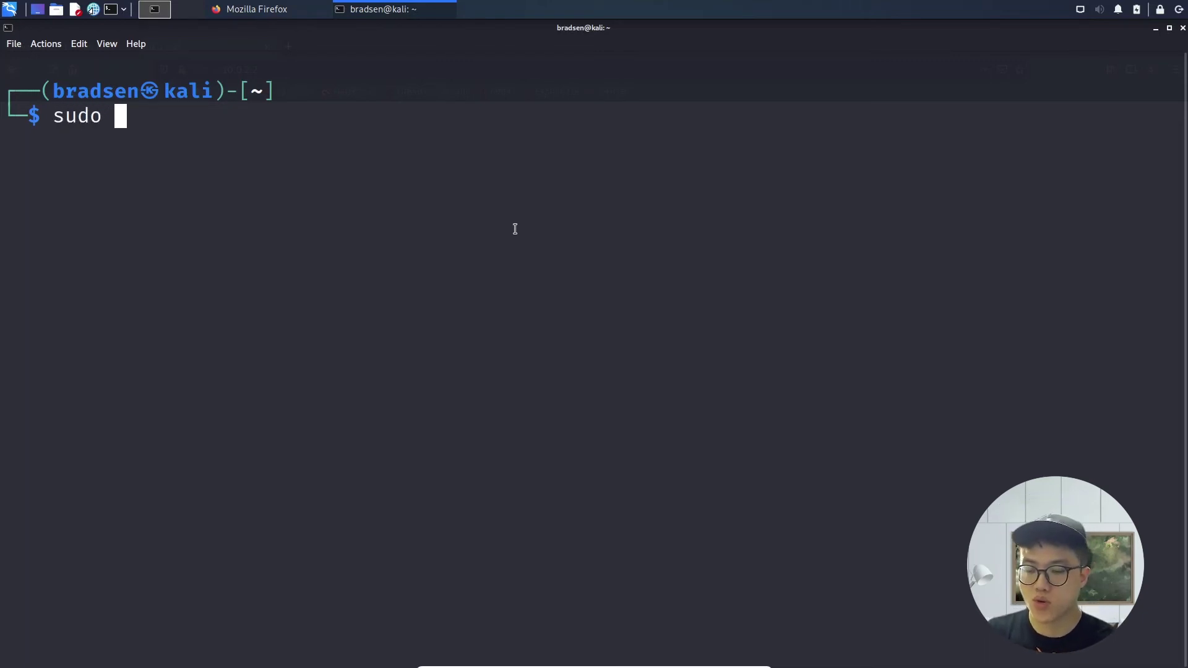
text(-arp)
key(BackSpace)
key(BackSpace)
key(BackSpace)
key(BackSpace)
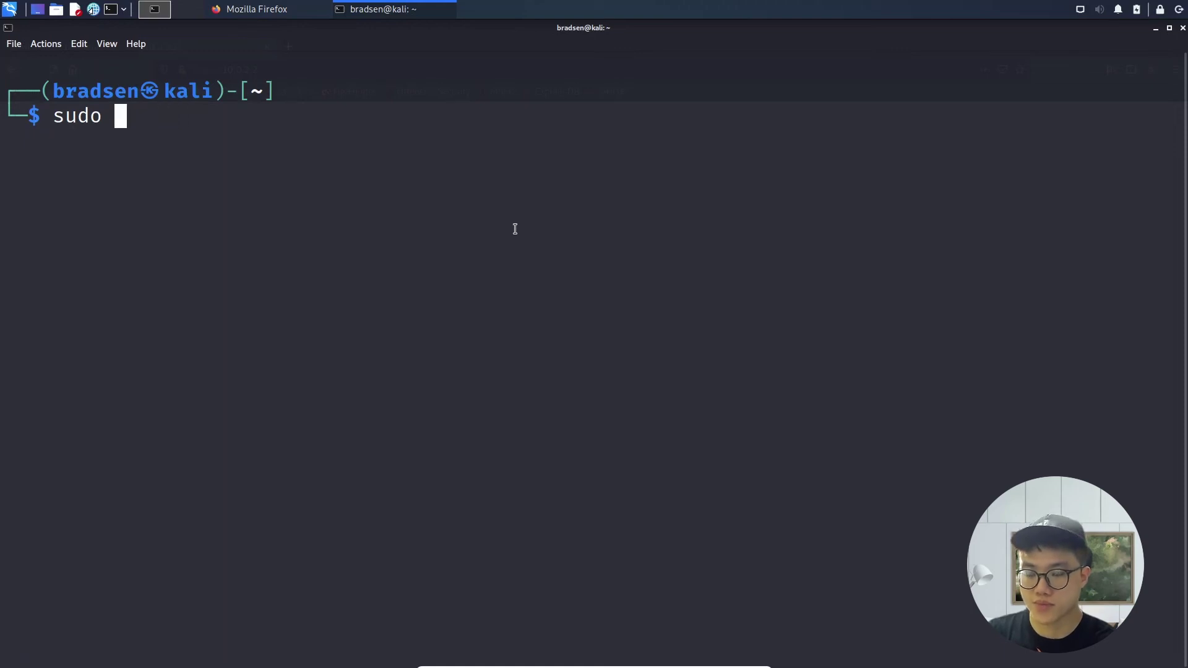
text(arps)
key(BackSpace)
text(-scan -l)
key(Return)
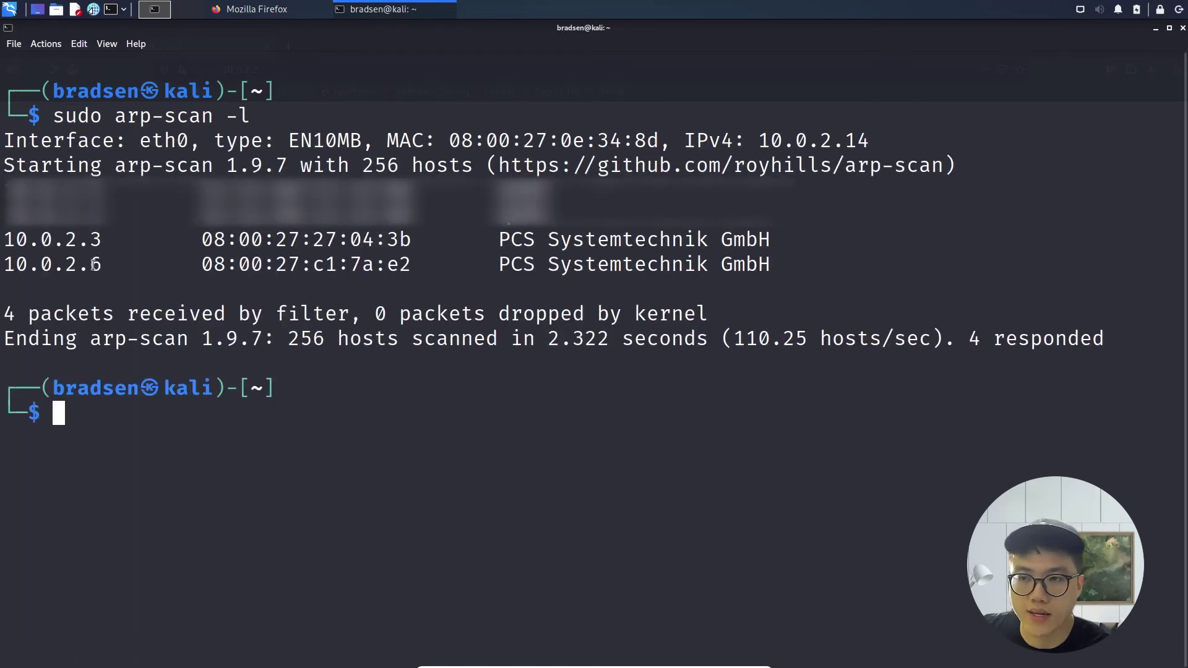
drag(103, 265, 4, 264)
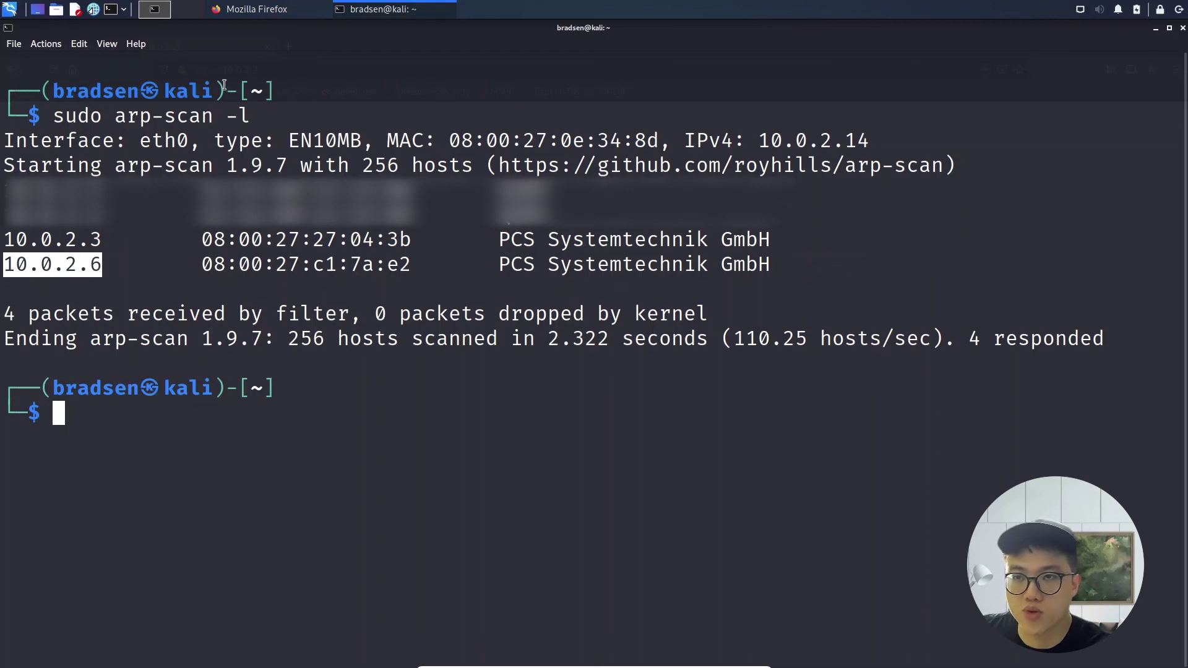
click(256, 9)
click(298, 70)
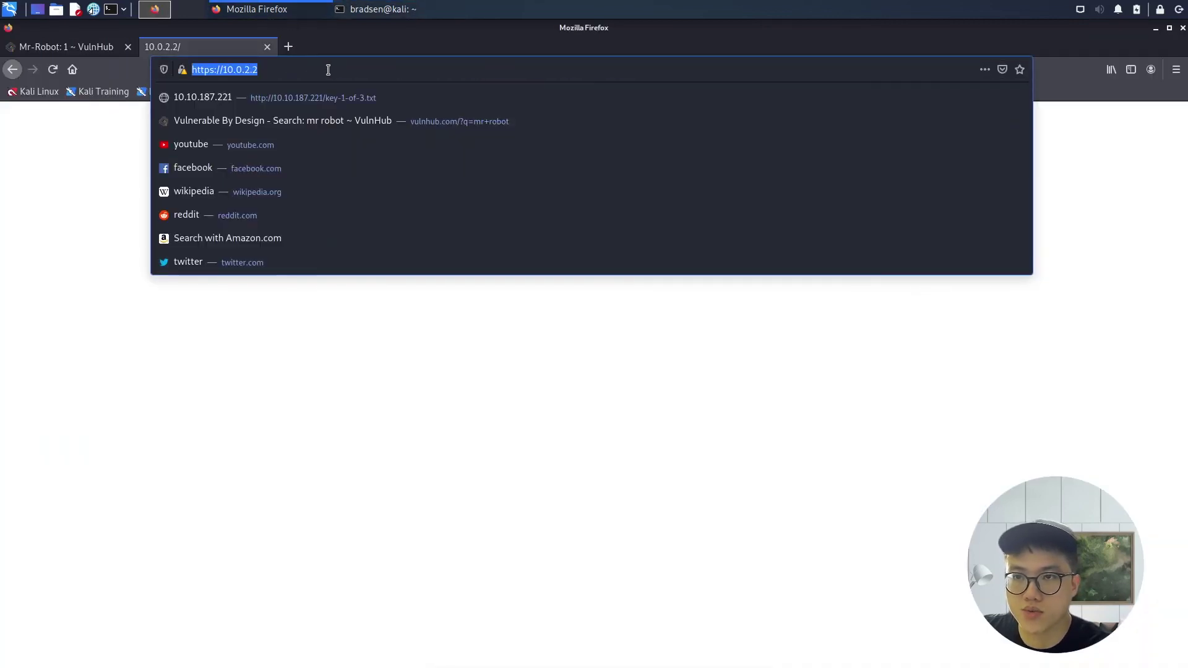
text(10.0)
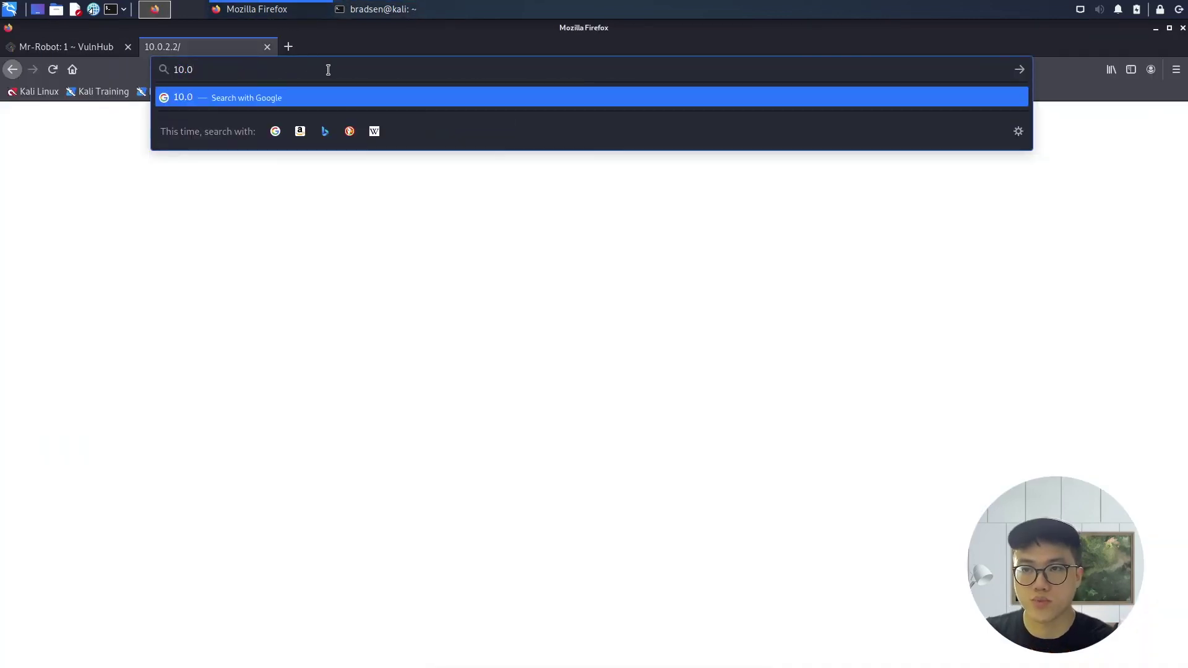
text(.2.6)
key(Return)
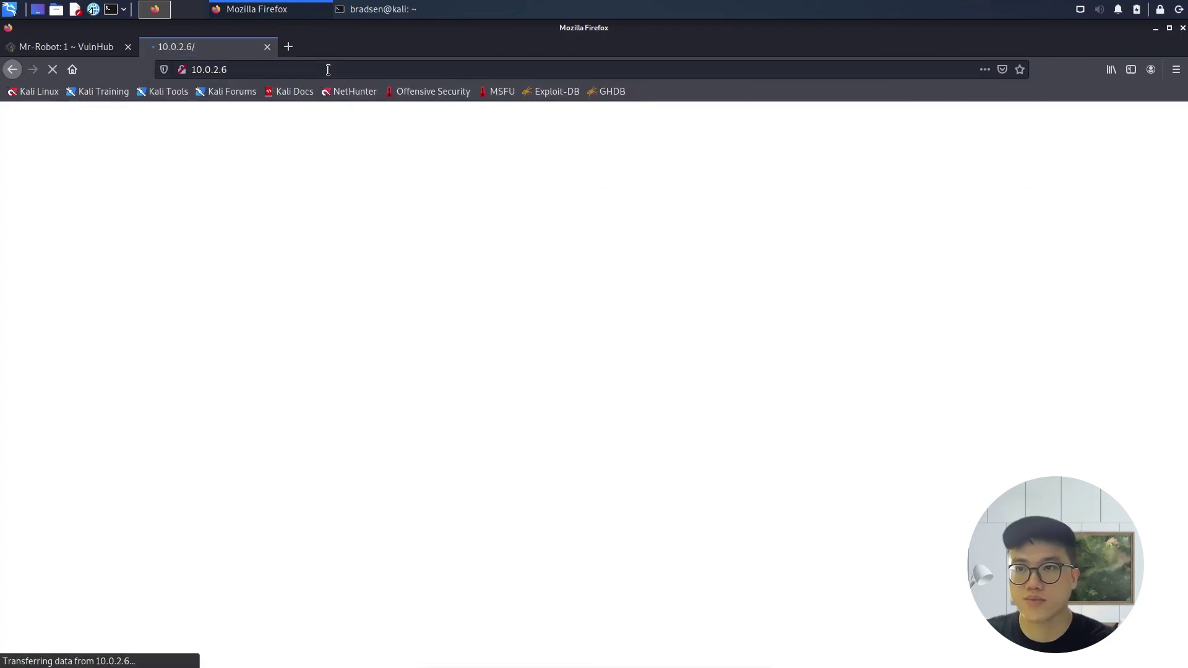